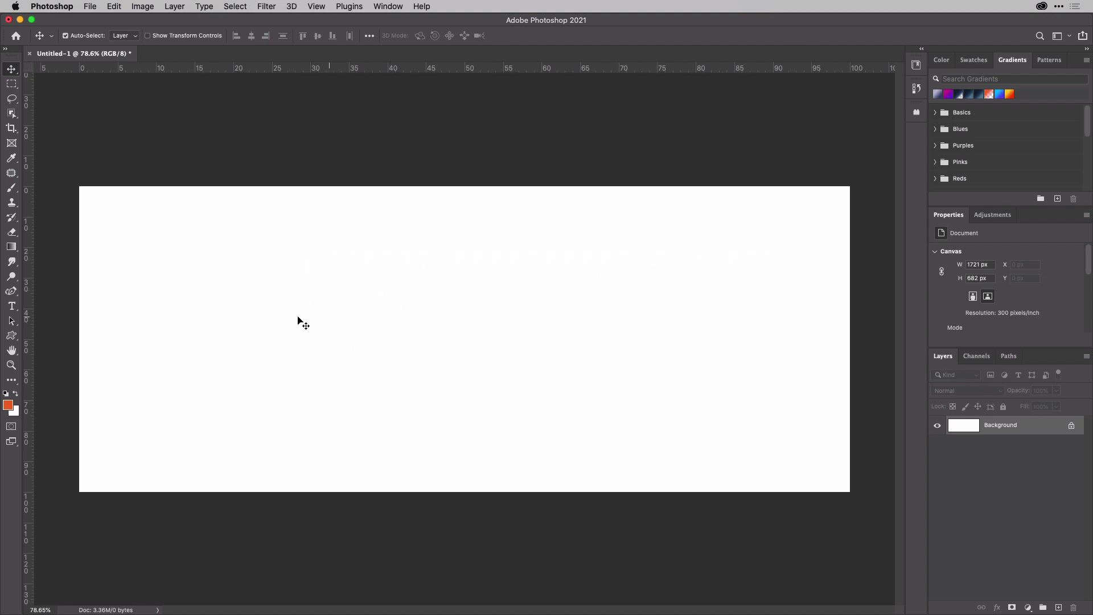
- Place the Fashion studio stock portrait from Libraries on the banner's right side
click(916, 66)
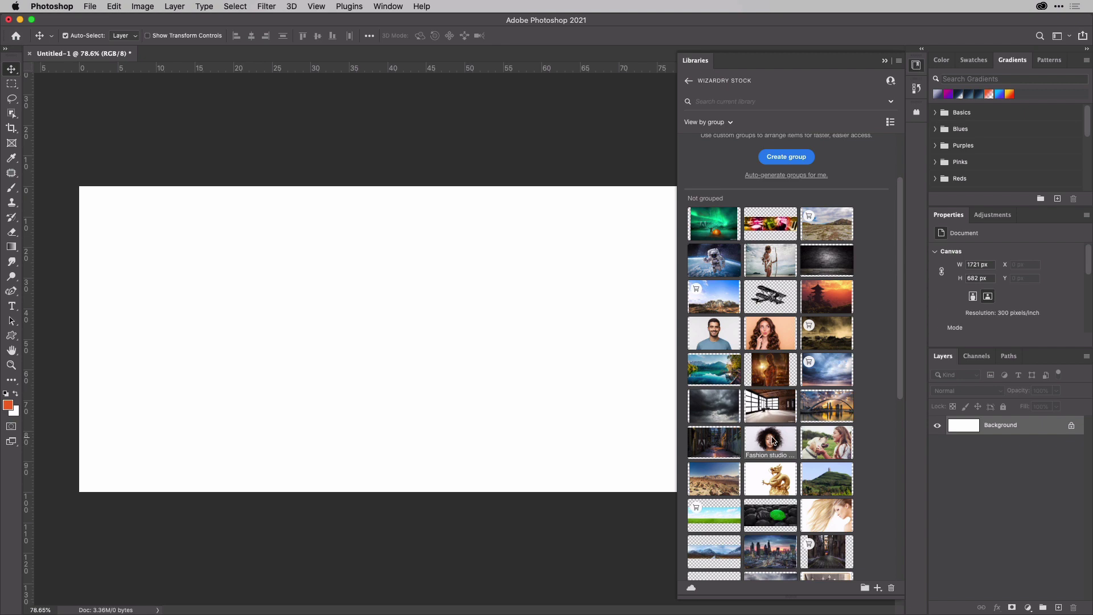
drag(502, 351, 466, 294)
click(915, 66)
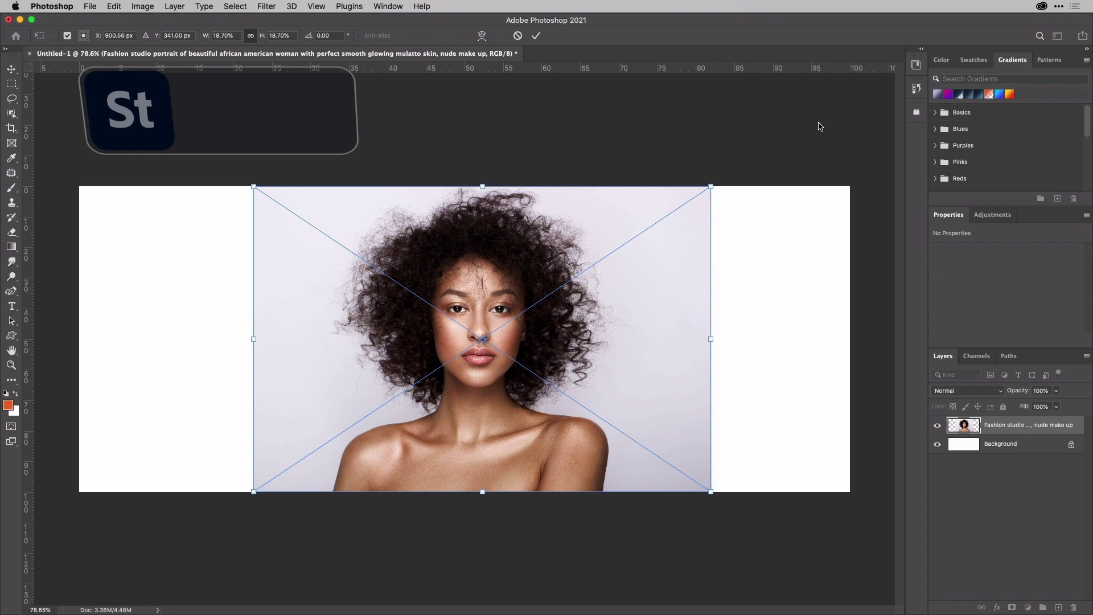
drag(683, 274, 812, 278)
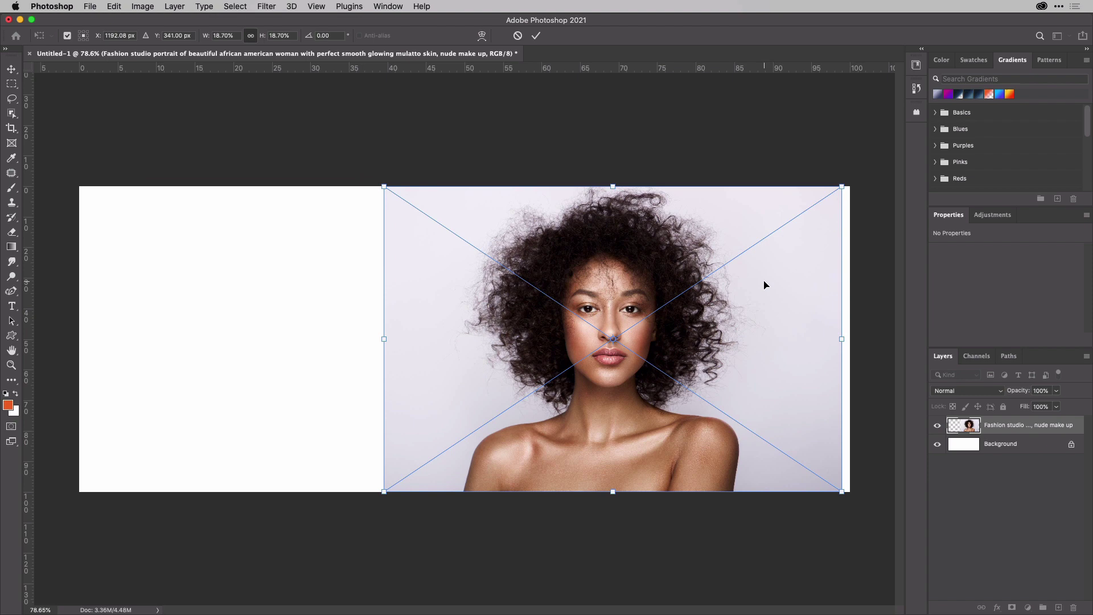
key(Return)
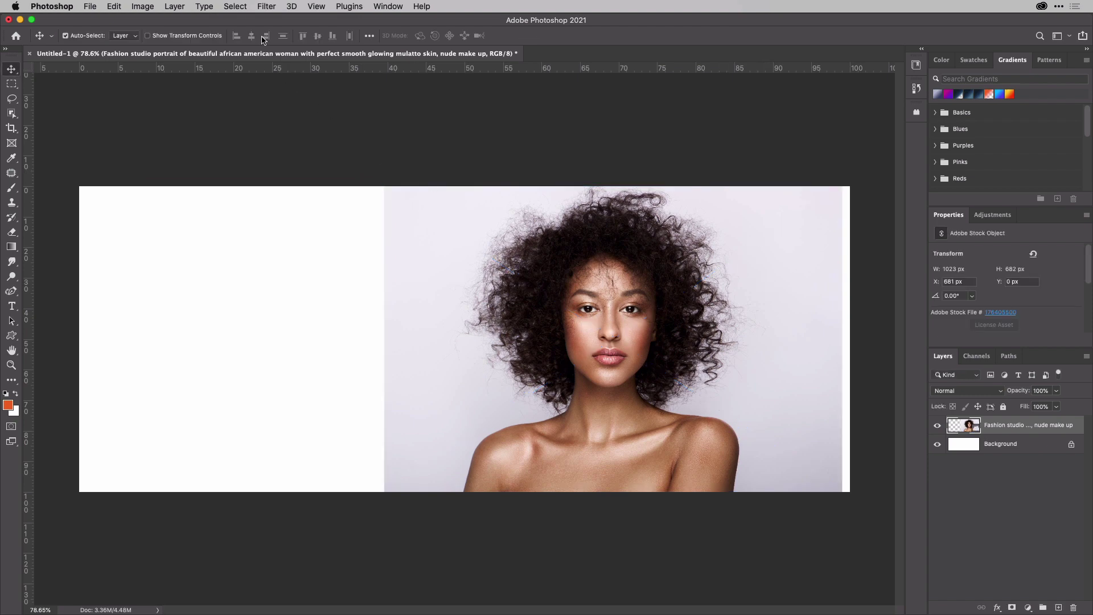
- Use Select > Subject to select the curly-haired woman, including her hair and shoulders
click(235, 6)
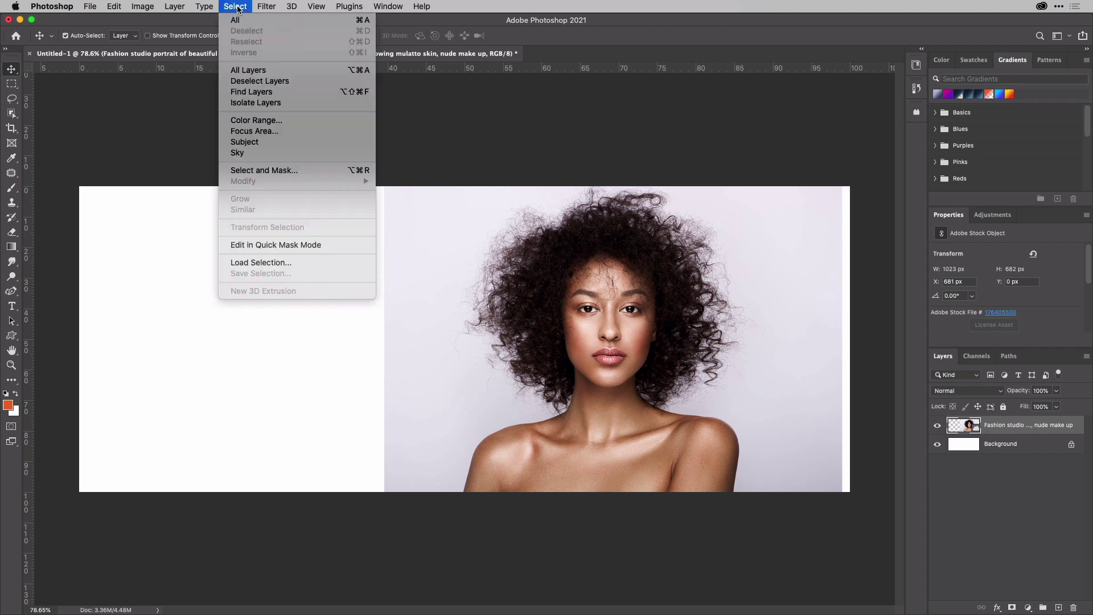
click(244, 142)
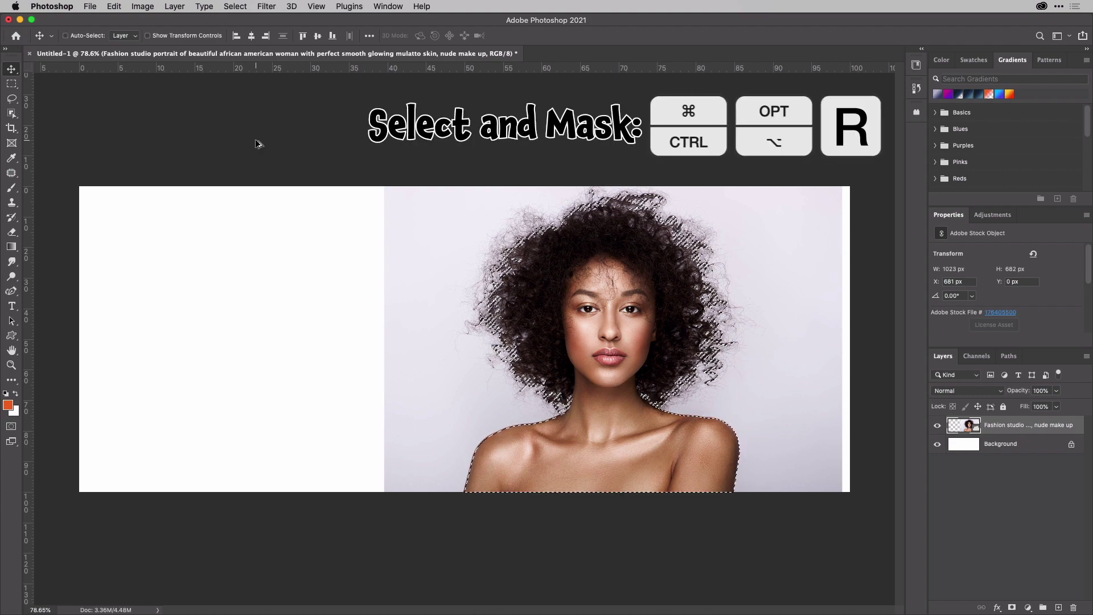
- In Select and Mask, refine the curly hair edges with a 200 px Refine Edge Brush
key(super+alt+r)
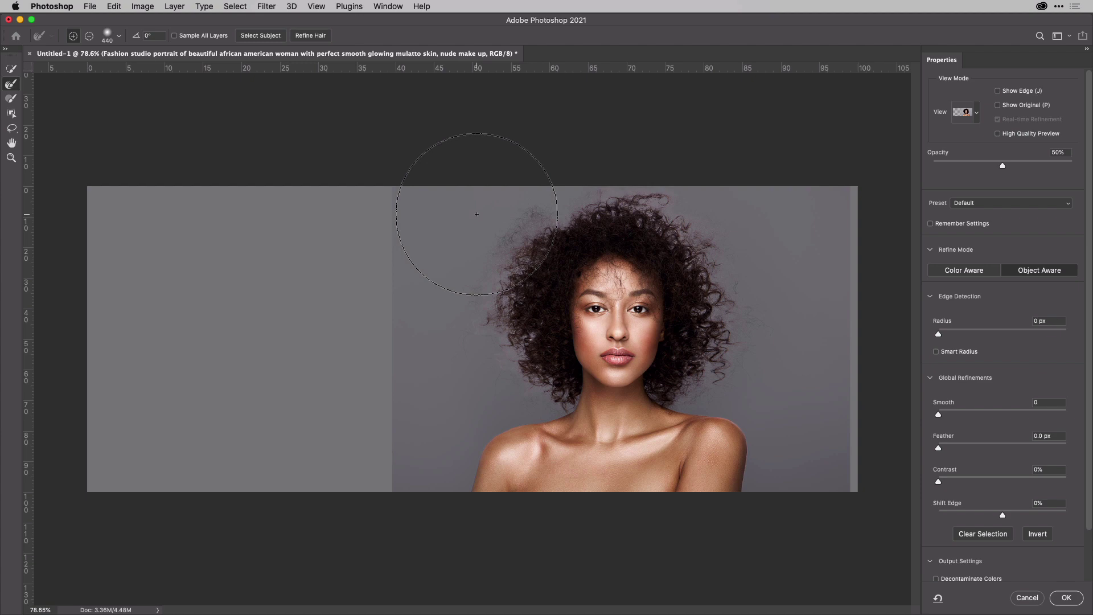
key(bracketleft)
key(bracketleft)
key(bracketleft)
key(bracketleft)
mouse_move(463, 261)
mouse_down()
mouse_move(569, 219)
mouse_move(711, 245)
mouse_move(740, 319)
mouse_move(702, 370)
mouse_move(757, 393)
mouse_move(743, 382)
mouse_up()
mouse_move(609, 187)
mouse_down()
mouse_move(488, 225)
mouse_move(504, 293)
mouse_move(501, 385)
mouse_move(540, 384)
mouse_move(463, 391)
mouse_move(444, 461)
mouse_up()
mouse_move(796, 467)
mouse_down()
mouse_move(768, 443)
mouse_move(767, 494)
mouse_move(788, 450)
mouse_up()
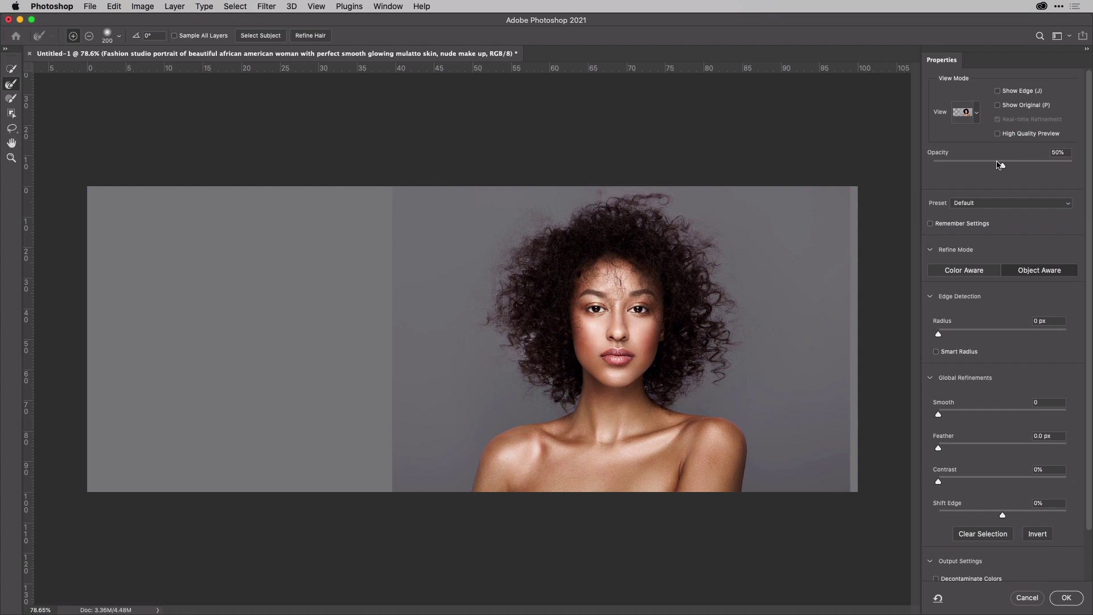
drag(1002, 169, 1028, 171)
- Enable Decontaminate Colors and output as a New Layer with Layer Mask
scroll(1021, 561, down, 2)
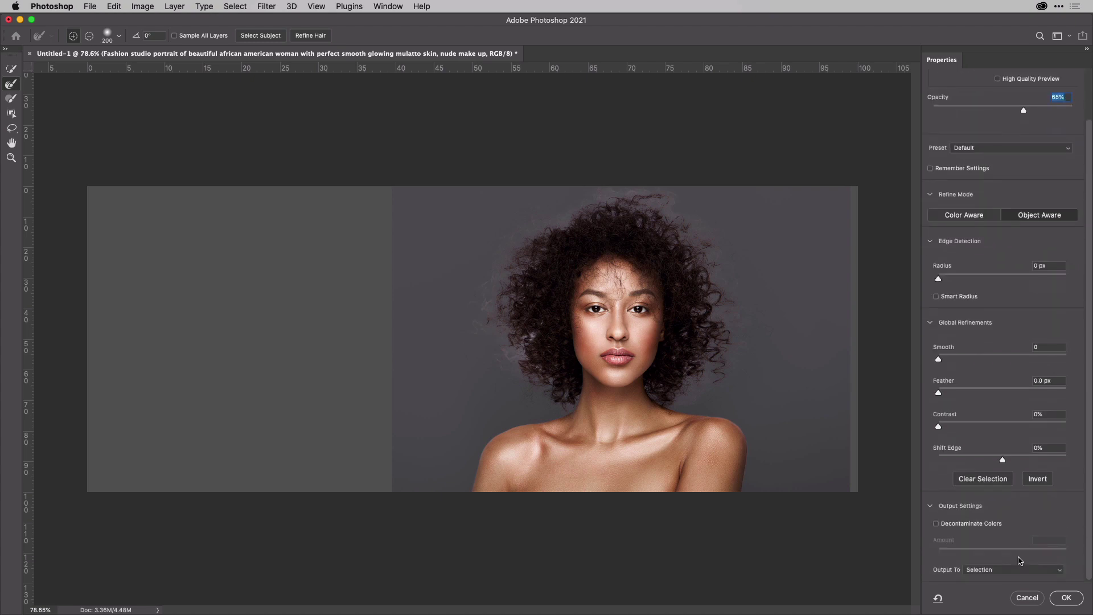
click(936, 524)
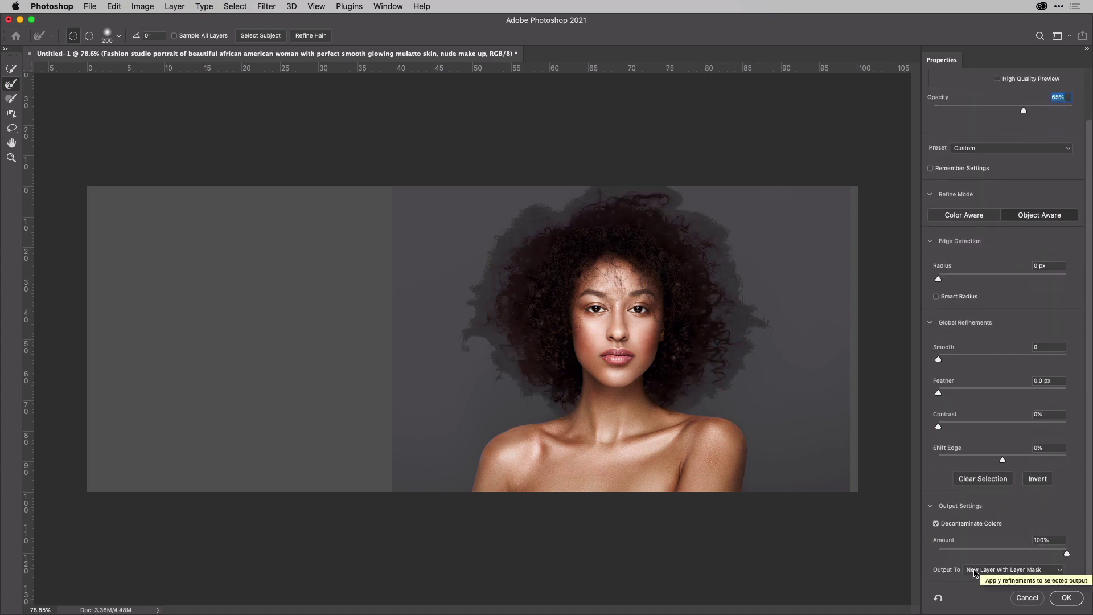
click(1053, 574)
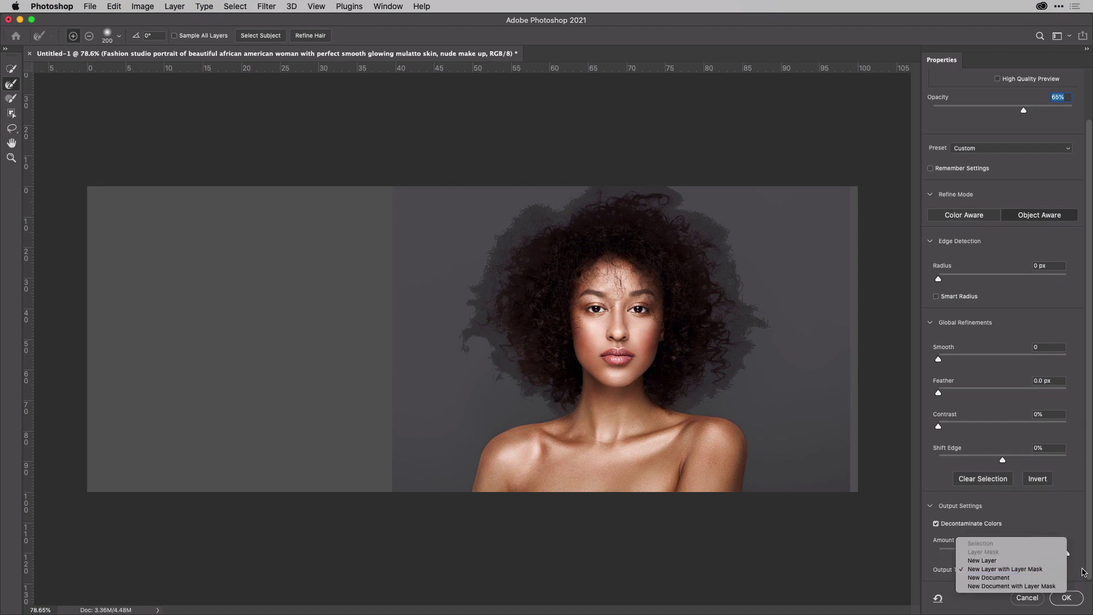
click(1055, 569)
click(1066, 597)
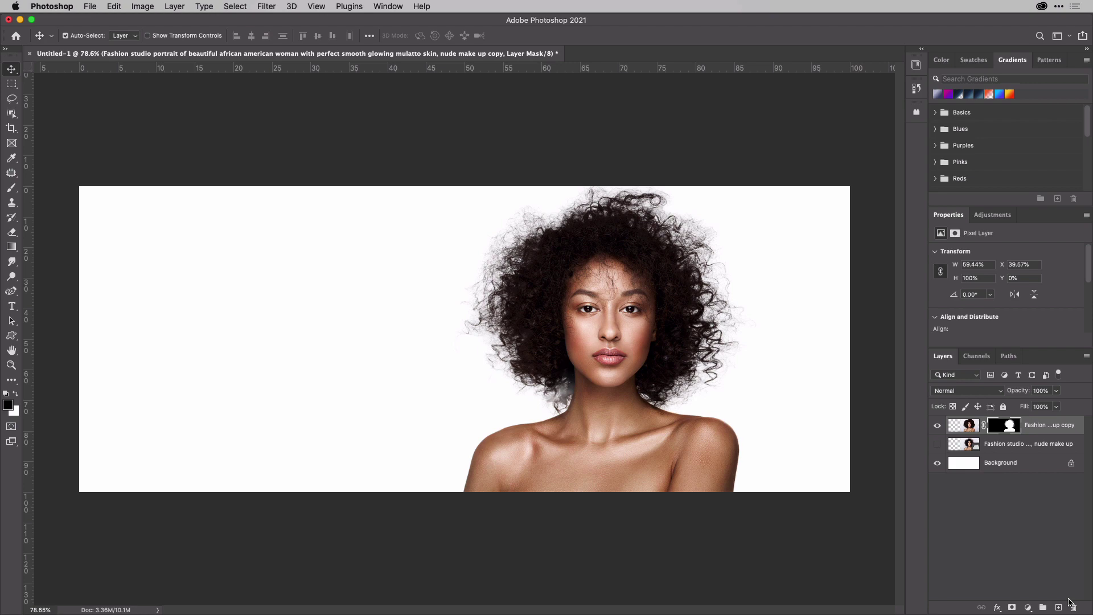
- Delete the original Fashion studio layer, leaving the masked cutout above the white Background
drag(1013, 445, 1073, 607)
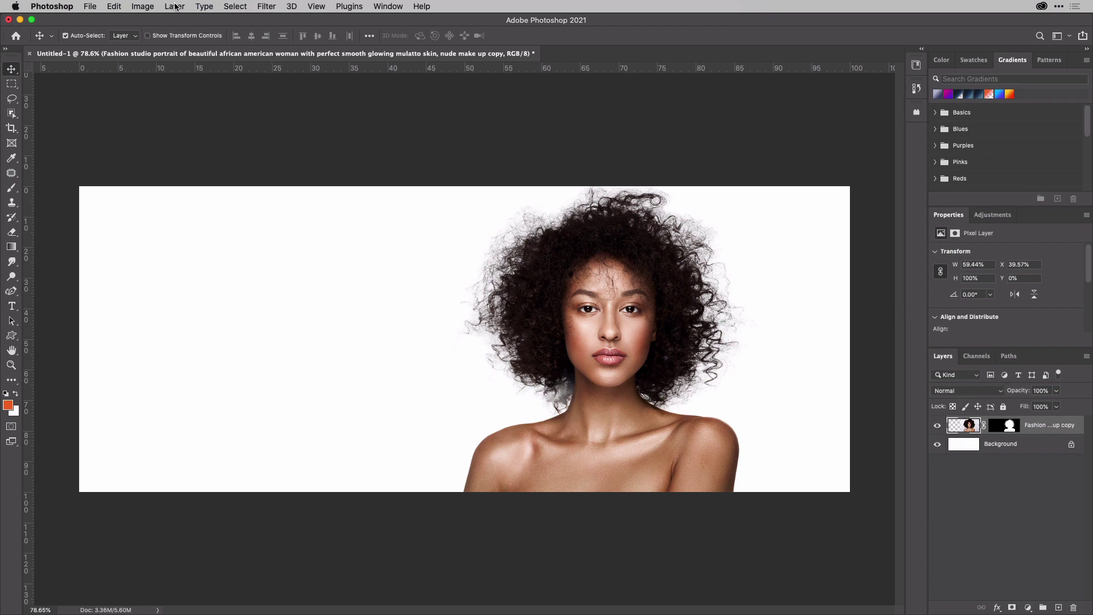
click(154, 6)
mouse_move(161, 21)
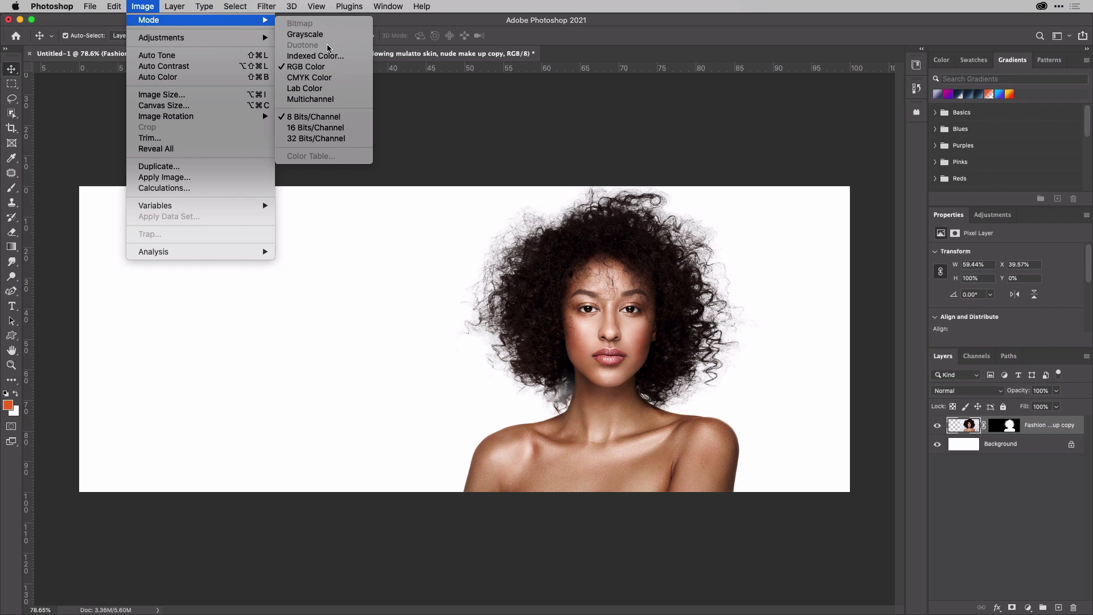
click(455, 24)
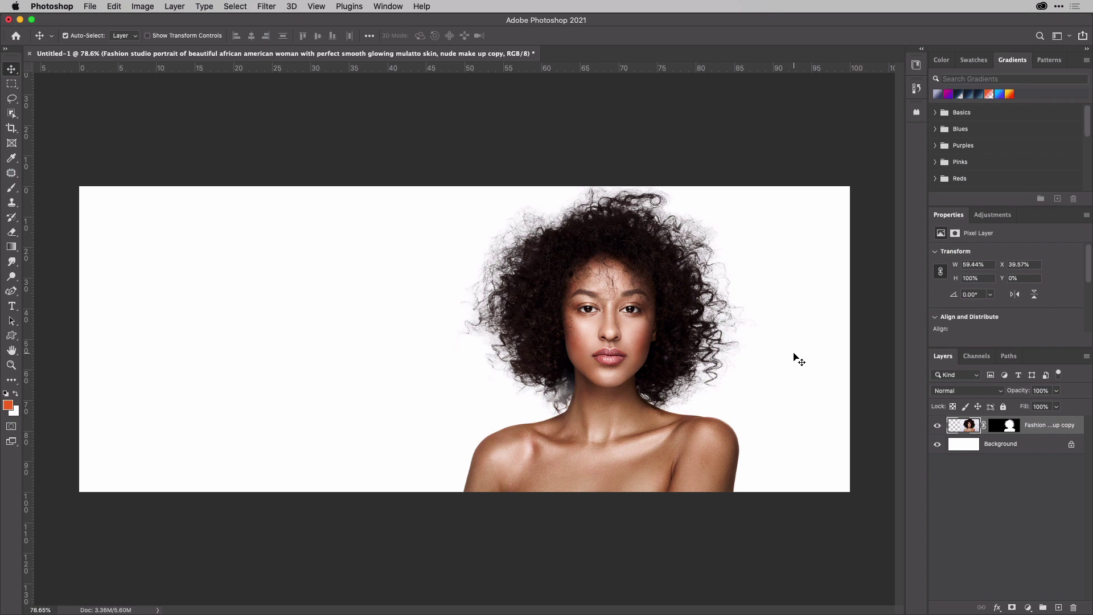
- Add a Gradient Map adjustment layer and open its orange-to-white gradient in the Gradient Editor
click(995, 217)
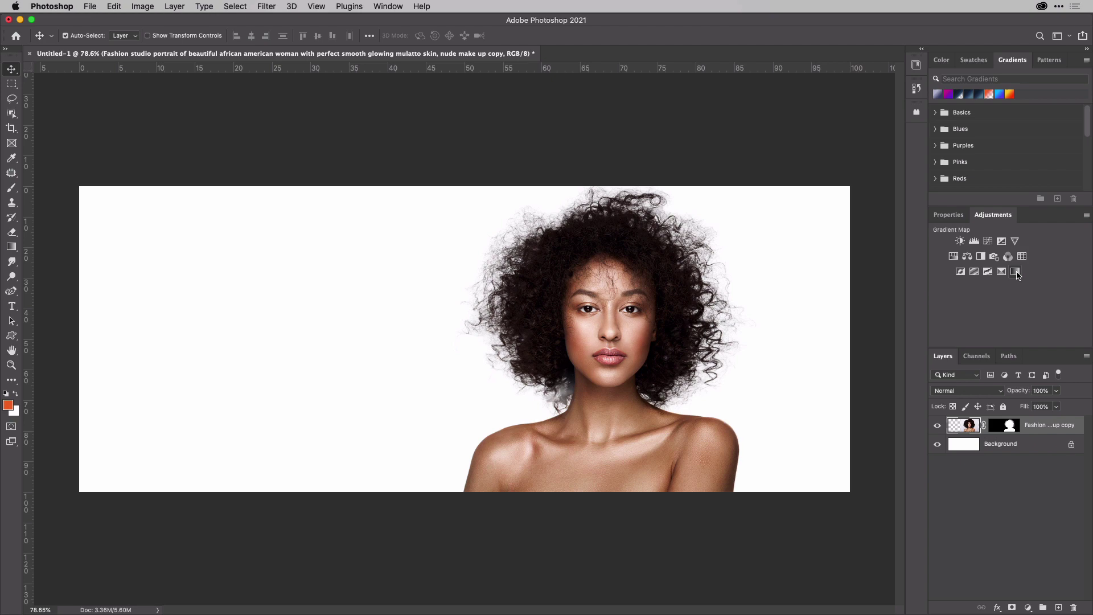
click(1015, 272)
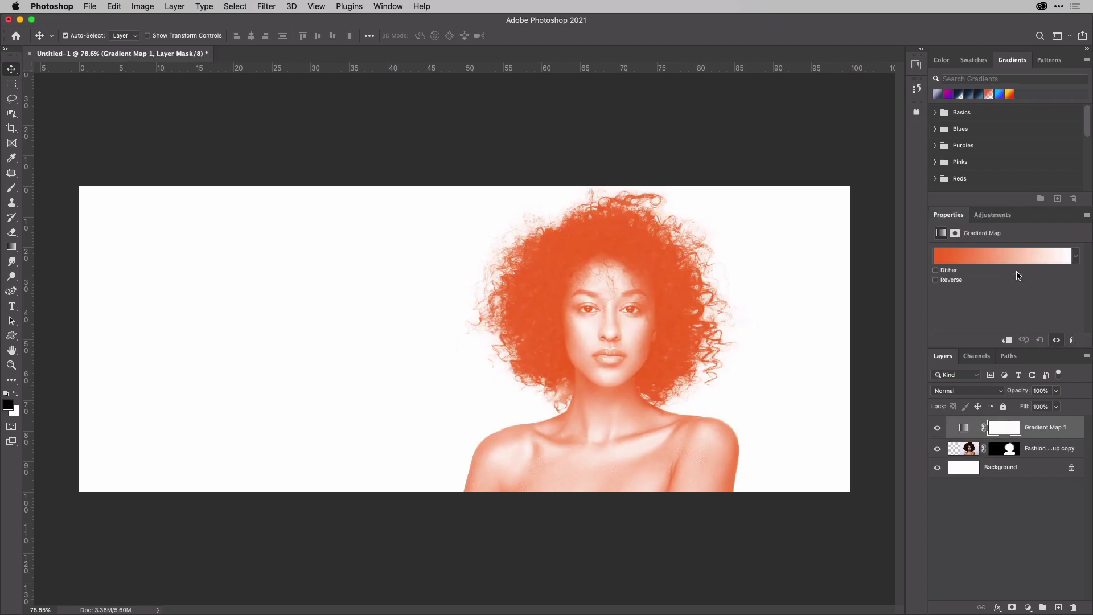
click(1009, 256)
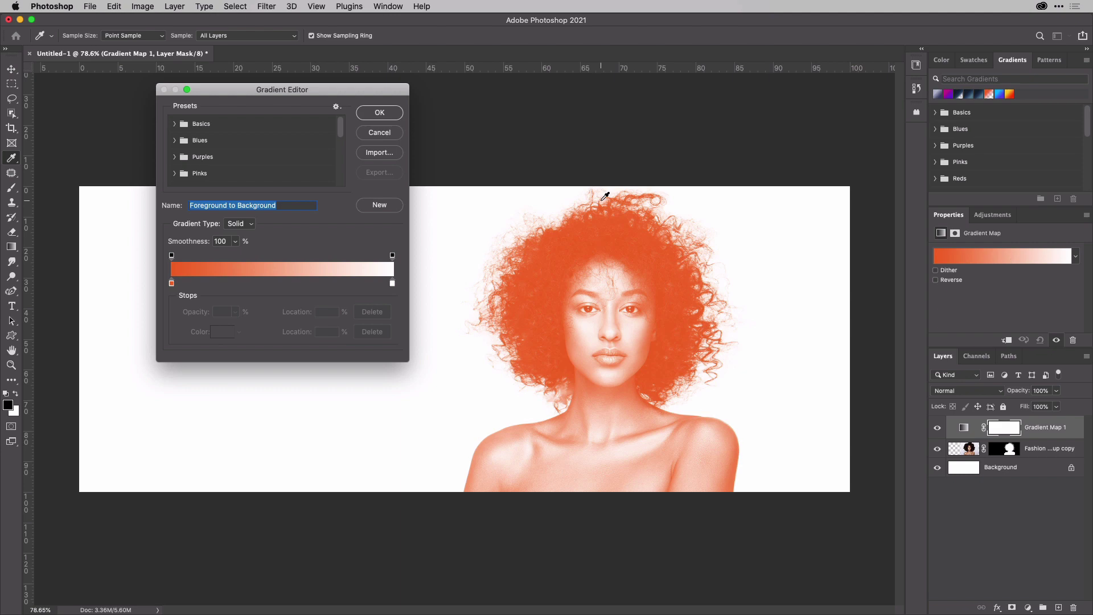
drag(334, 94, 350, 89)
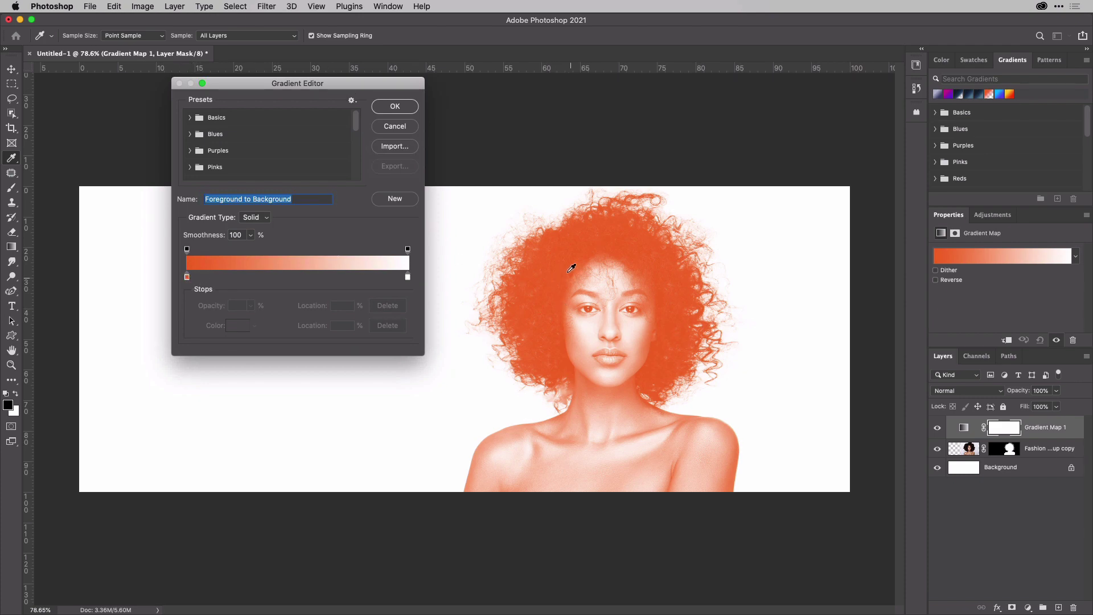
- Change the gradient's white end stop to bright yellow ffe400
double_click(408, 277)
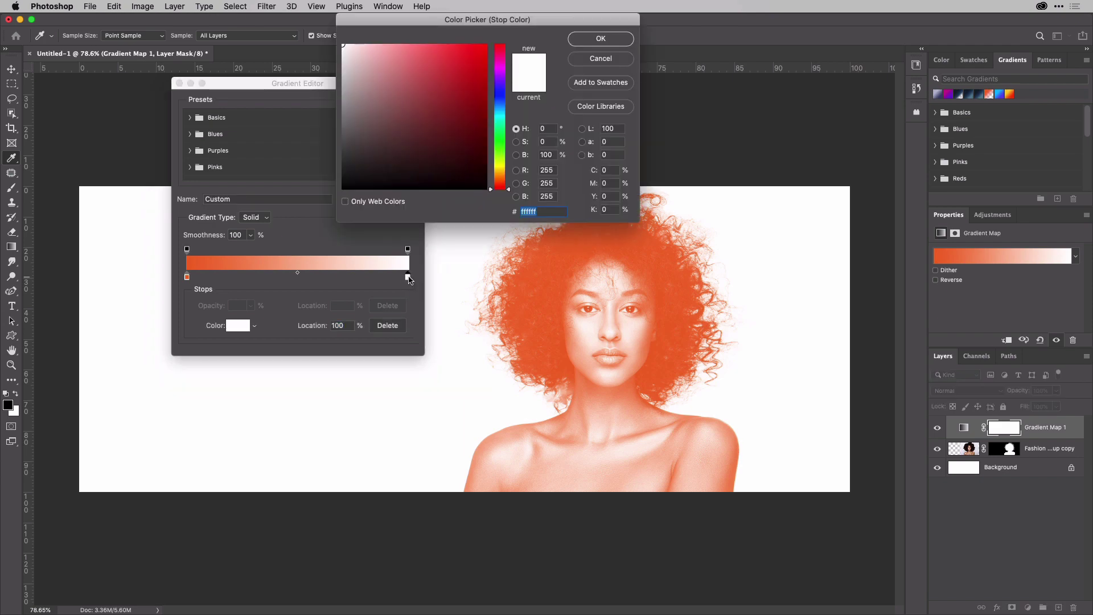
drag(503, 181, 503, 170)
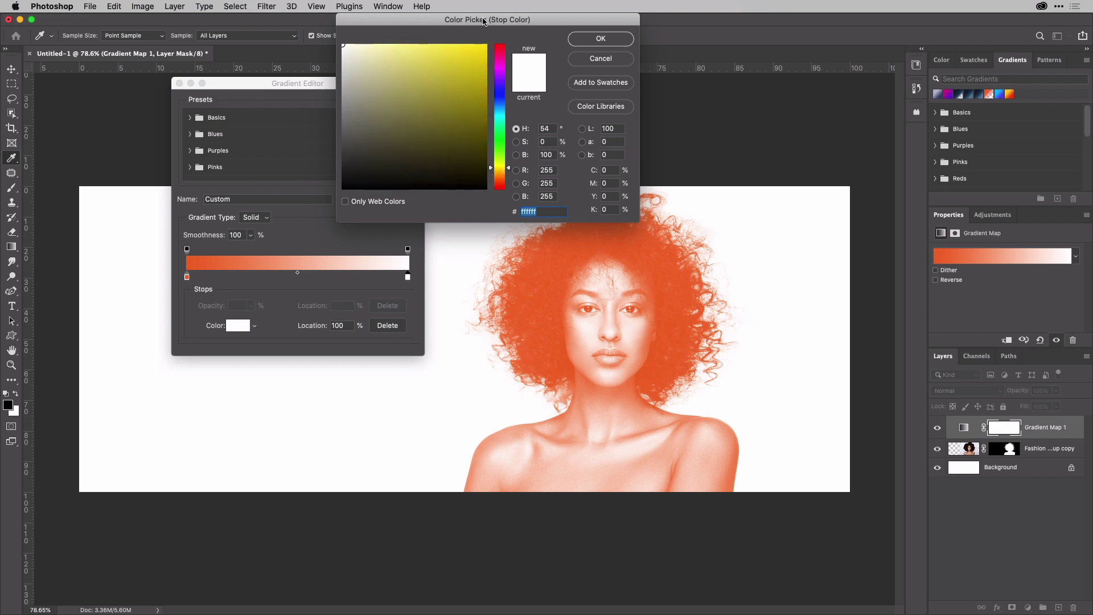
drag(478, 50, 489, 42)
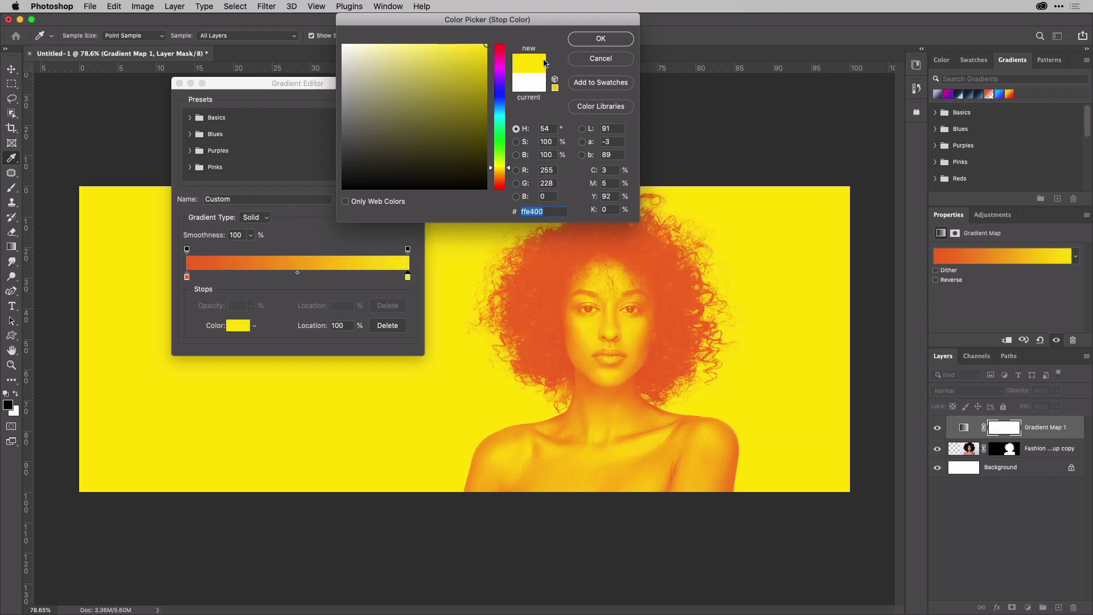
click(590, 44)
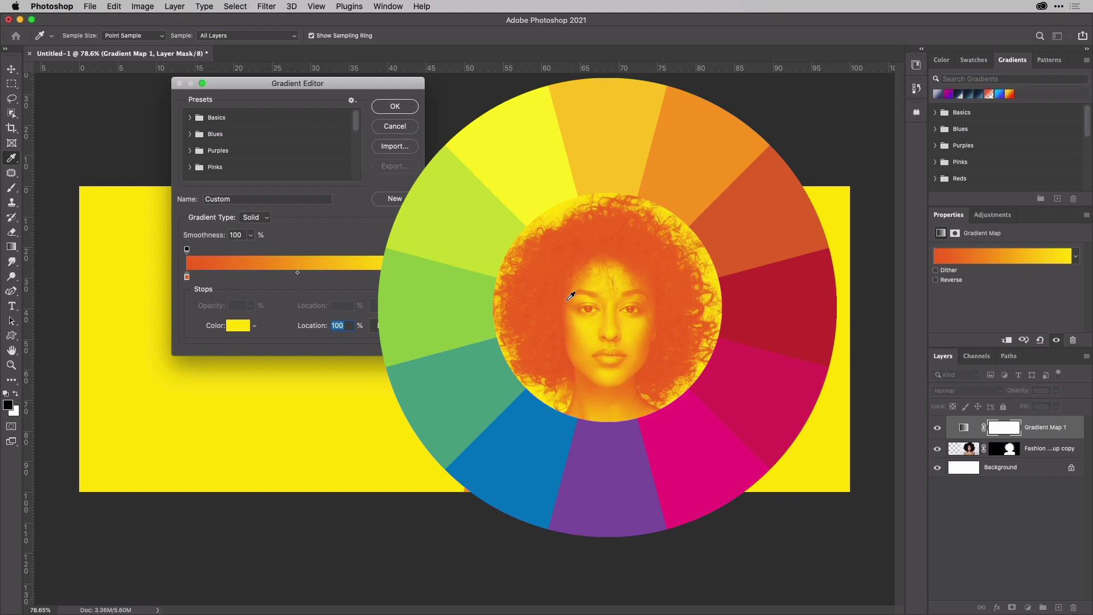
- Set the gradient's left end stop to purple 8024f1
double_click(186, 277)
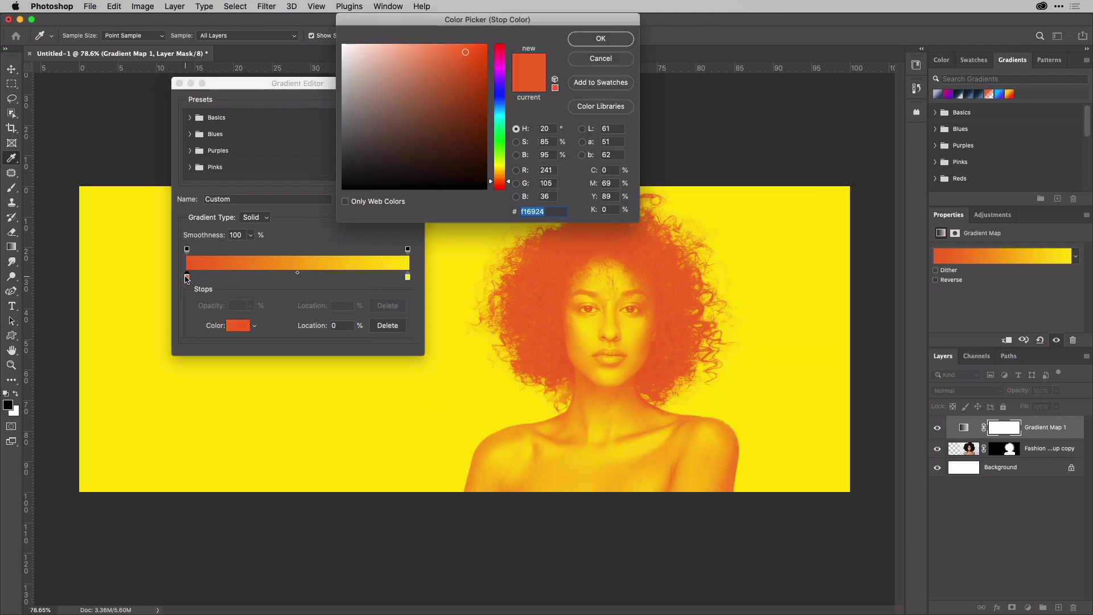
drag(507, 101, 503, 85)
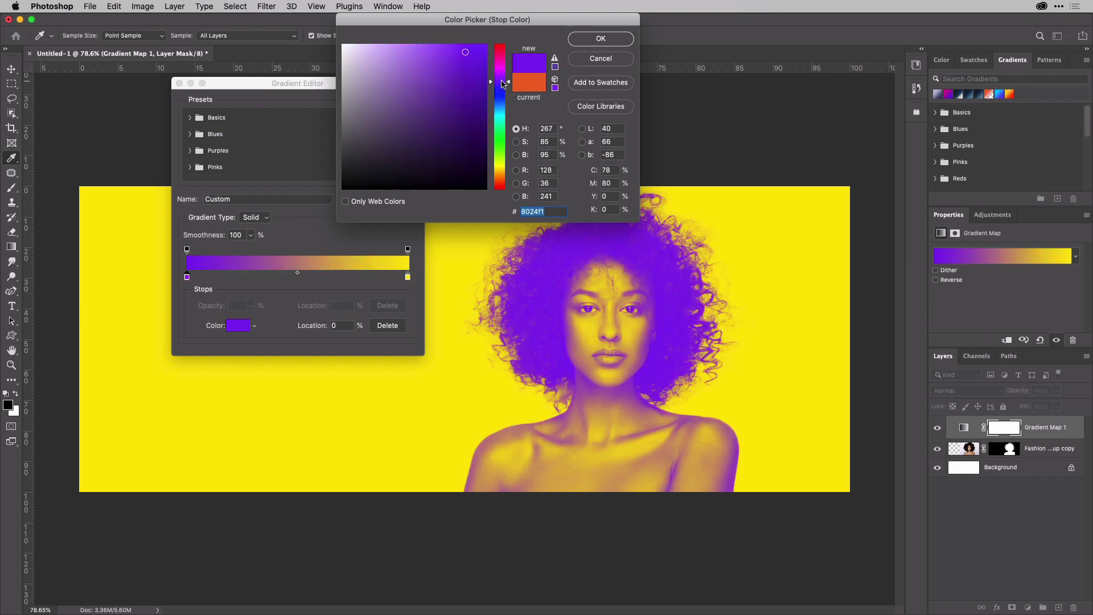
click(602, 39)
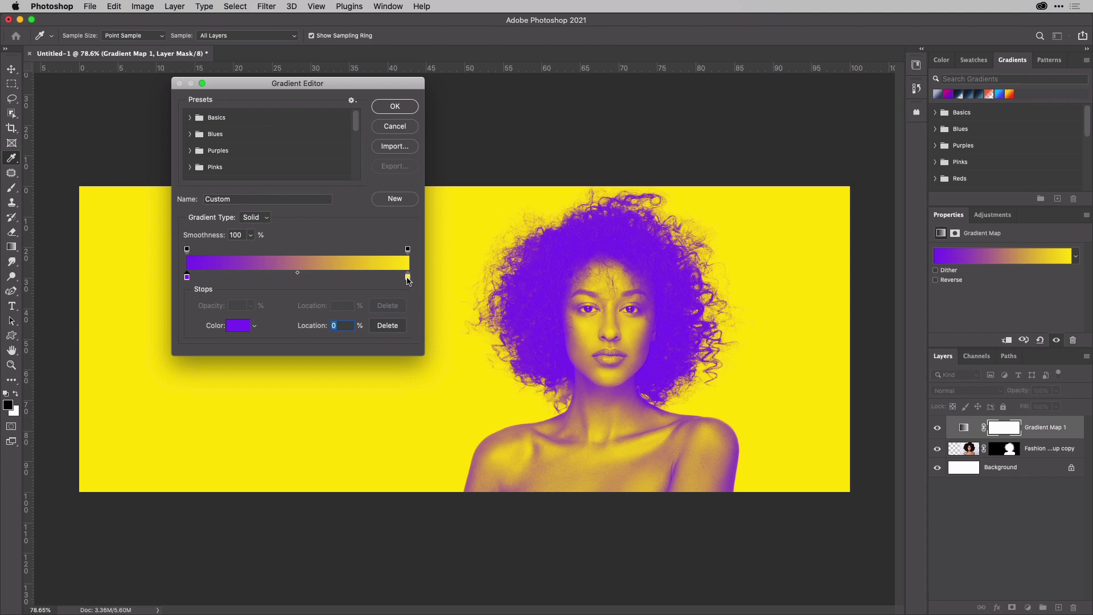
- Change the right end stop to orange ffae00 and apply the purple-to-orange gradient
double_click(408, 277)
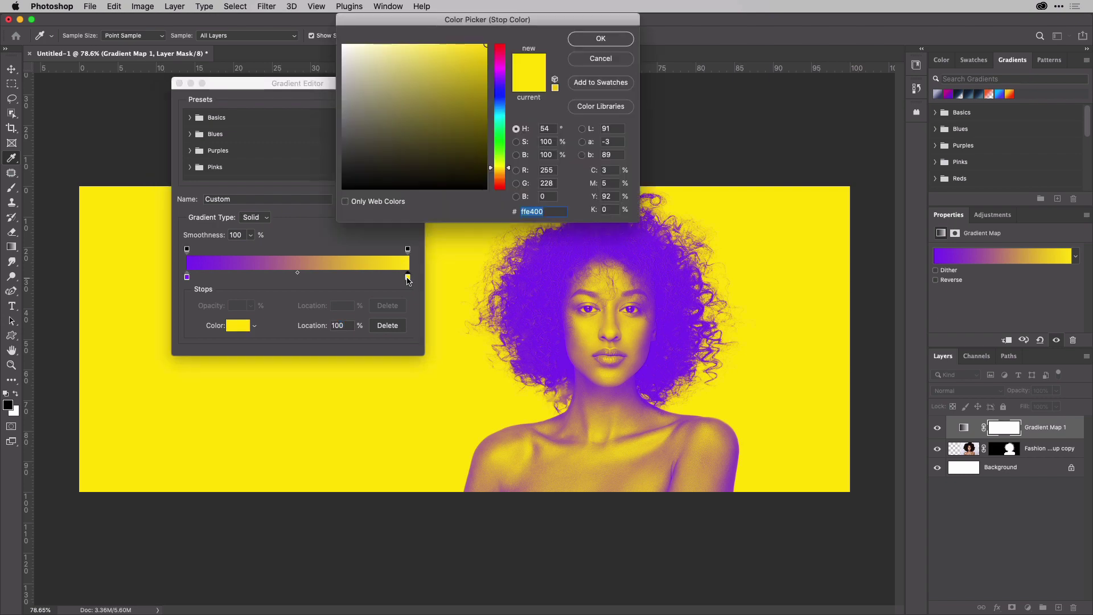
drag(509, 171, 508, 175)
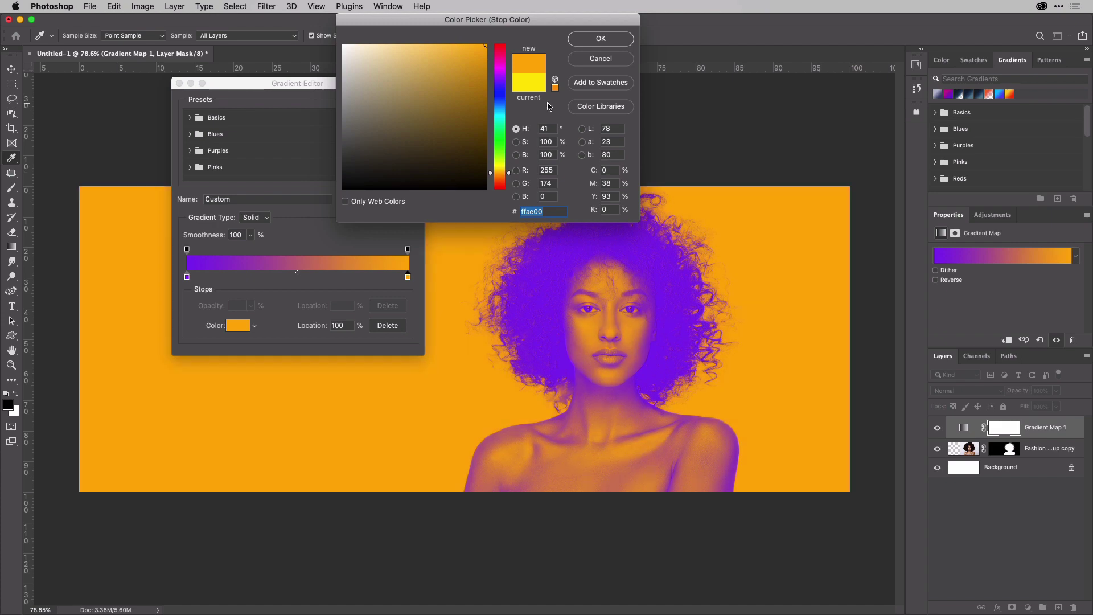
click(597, 41)
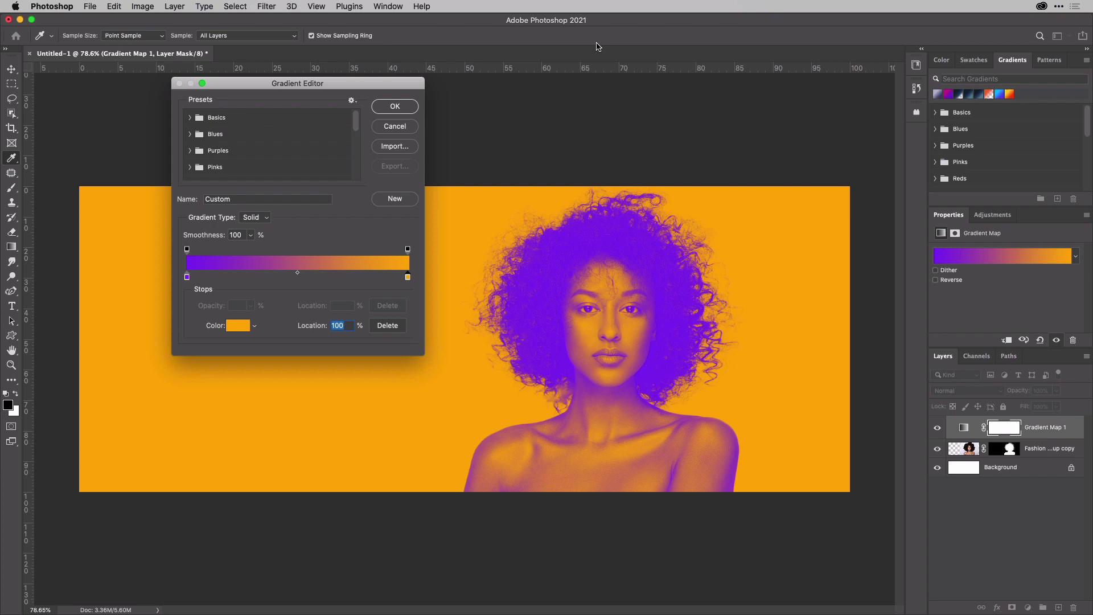
click(399, 108)
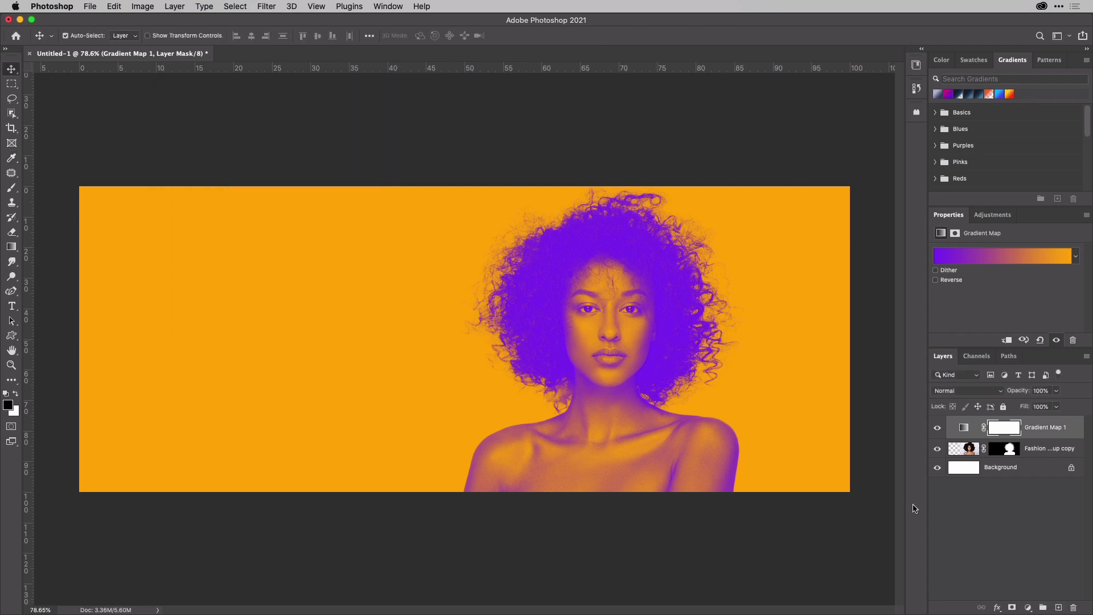
- Add a Black & White adjustment above the cutout with Reds 89, Yellows 48, Blues -16, Magentas 58
click(1047, 450)
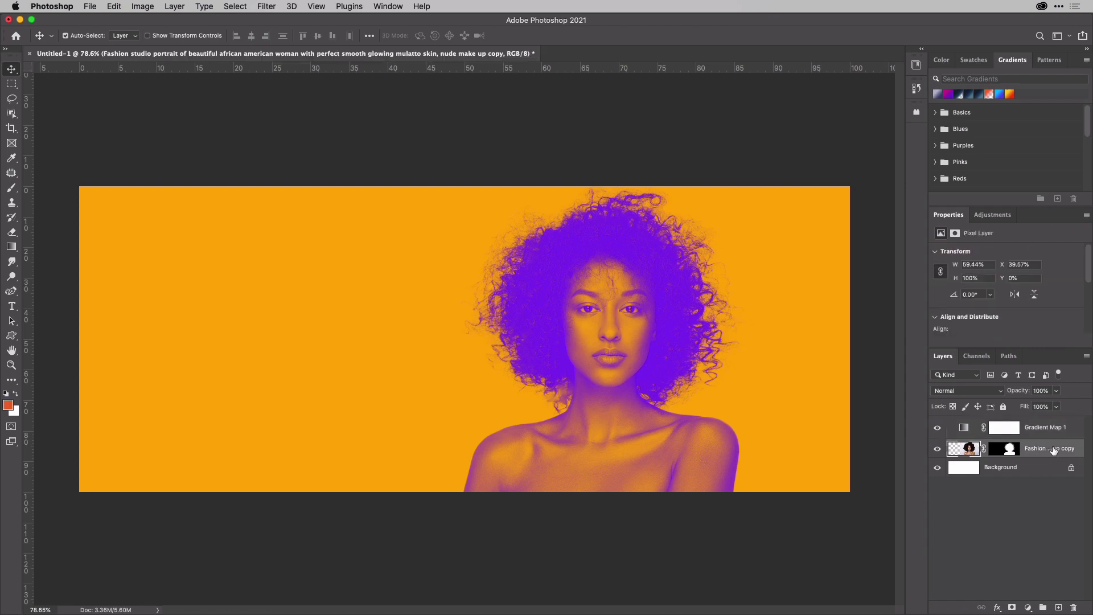
click(993, 215)
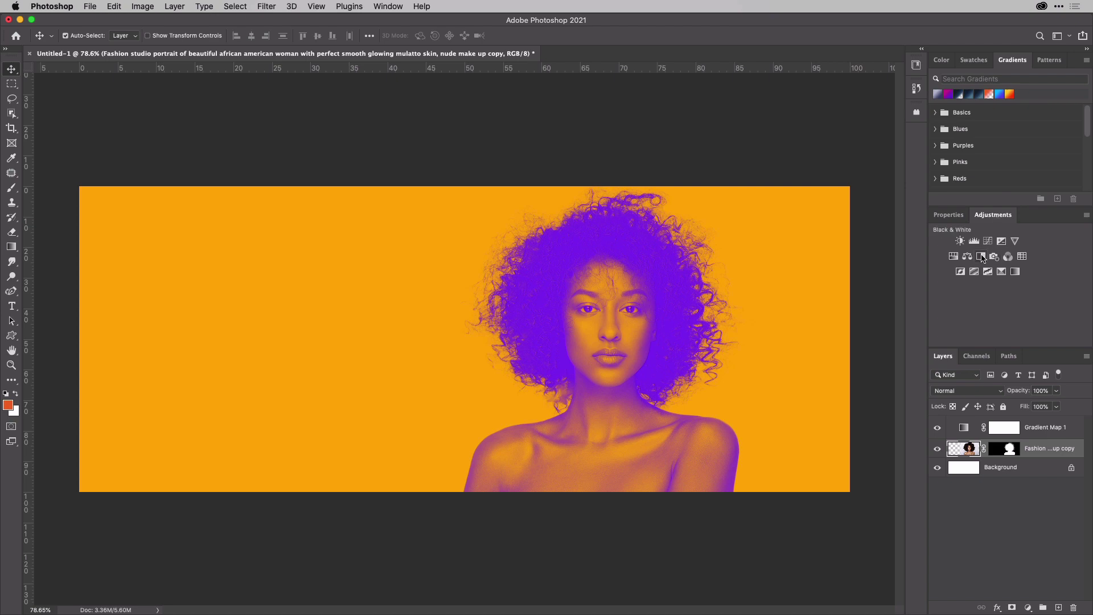
click(981, 257)
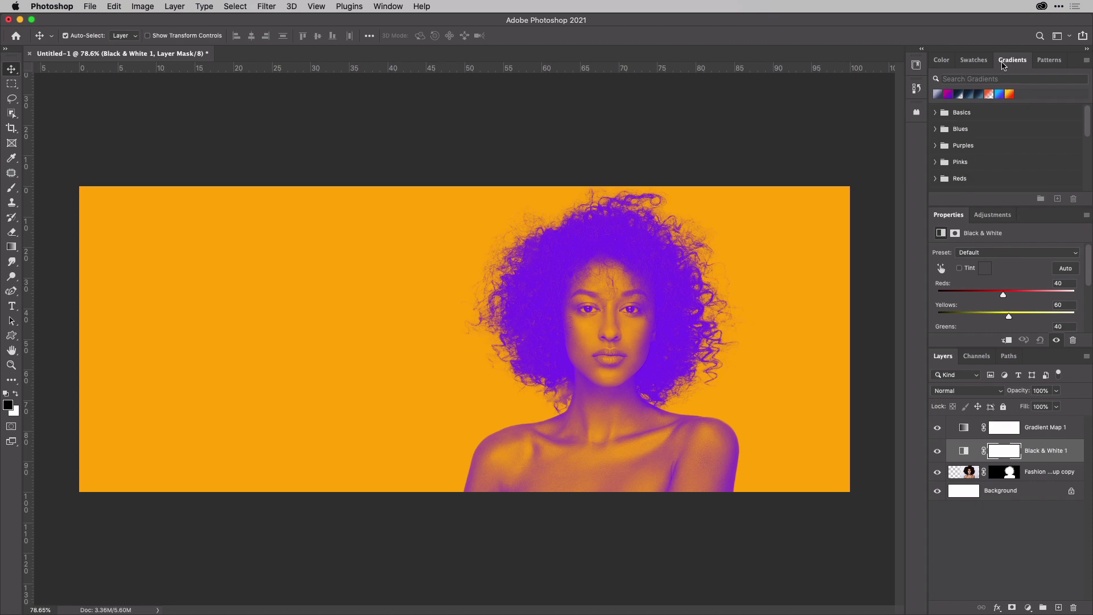
double_click(1003, 64)
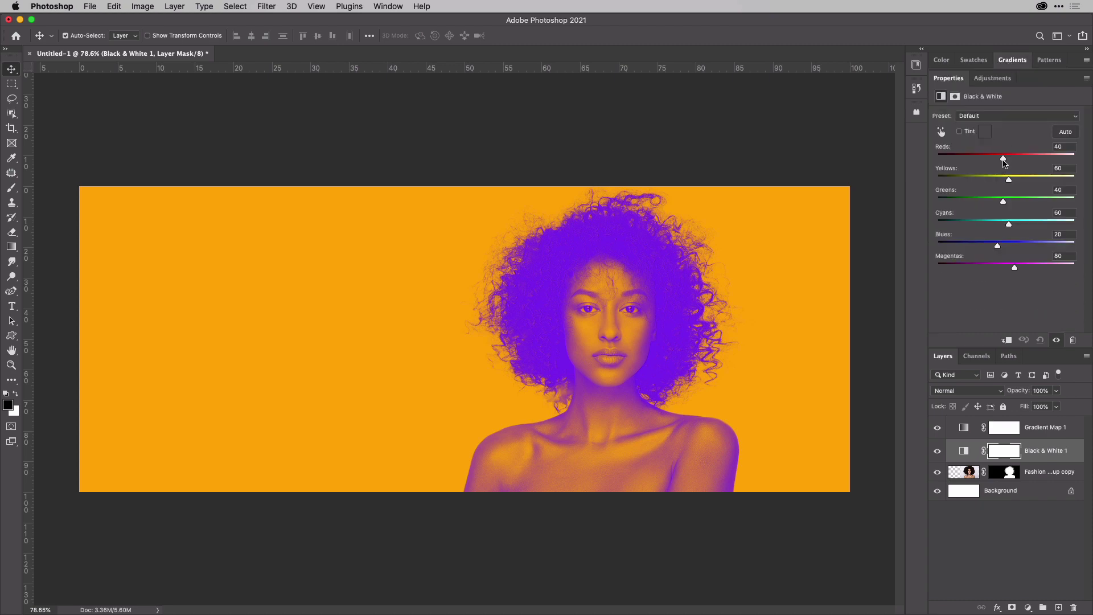
drag(1003, 158, 1006, 187)
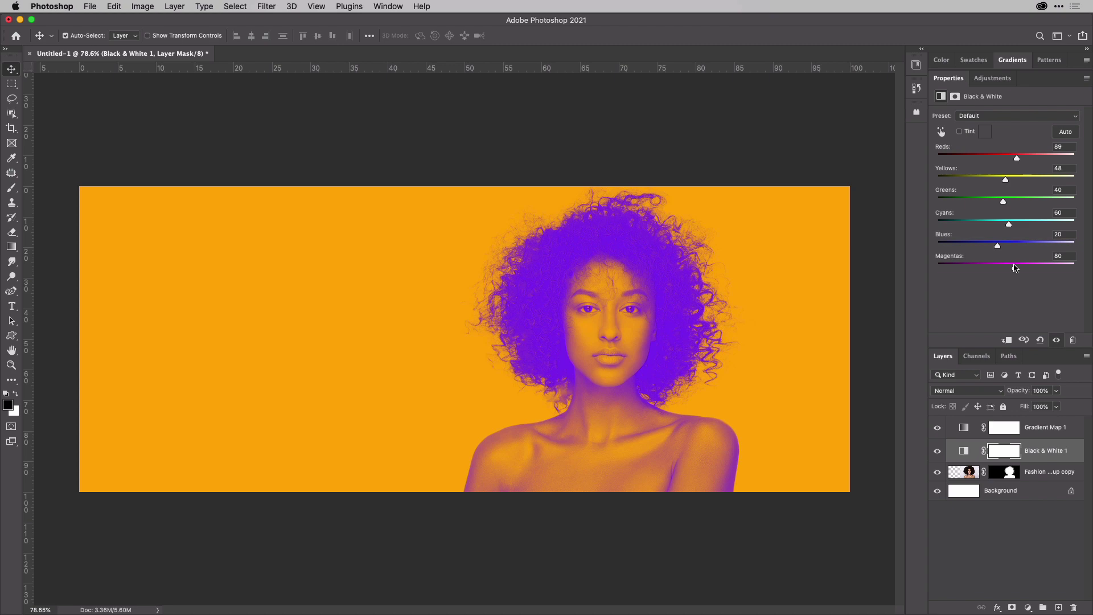
drag(1015, 267, 988, 249)
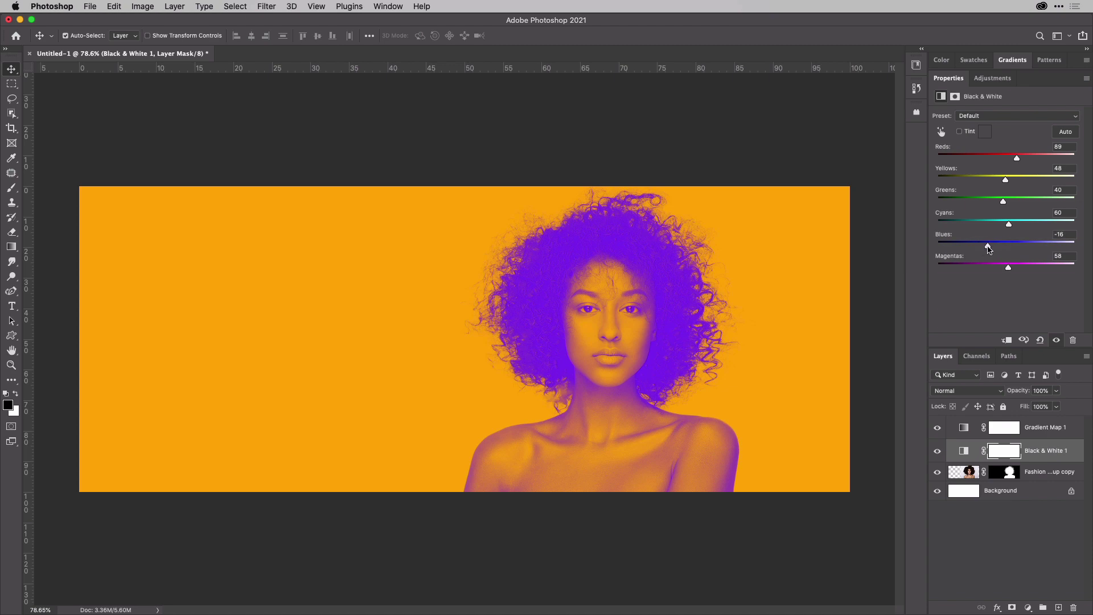